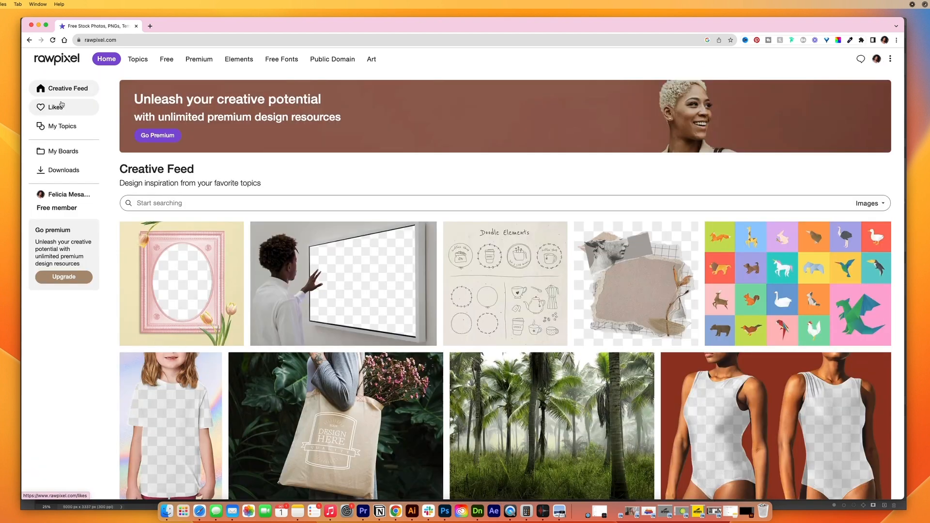
Step: View the liked images on rawpixel, and bring forward the sign mockup image-from-rawpixel-id-3110864-original.psd in Photoshop
click(72, 107)
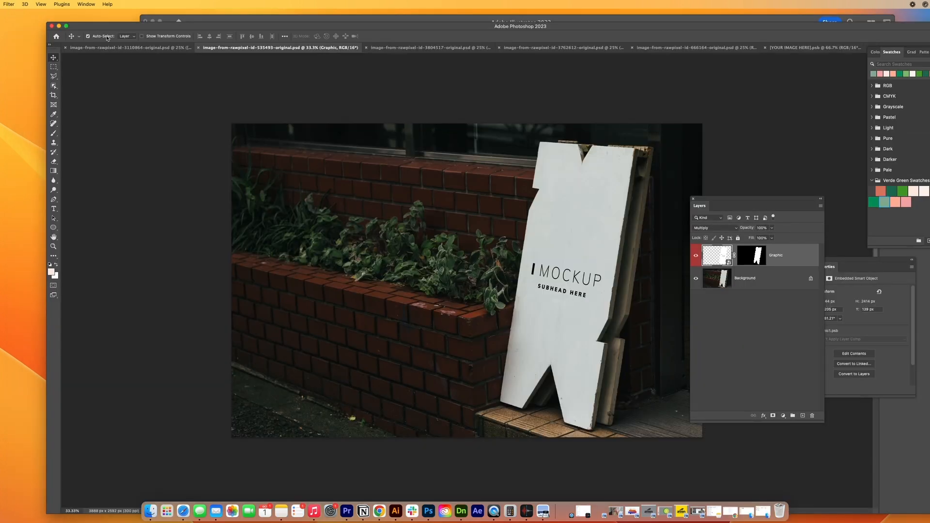
click(109, 48)
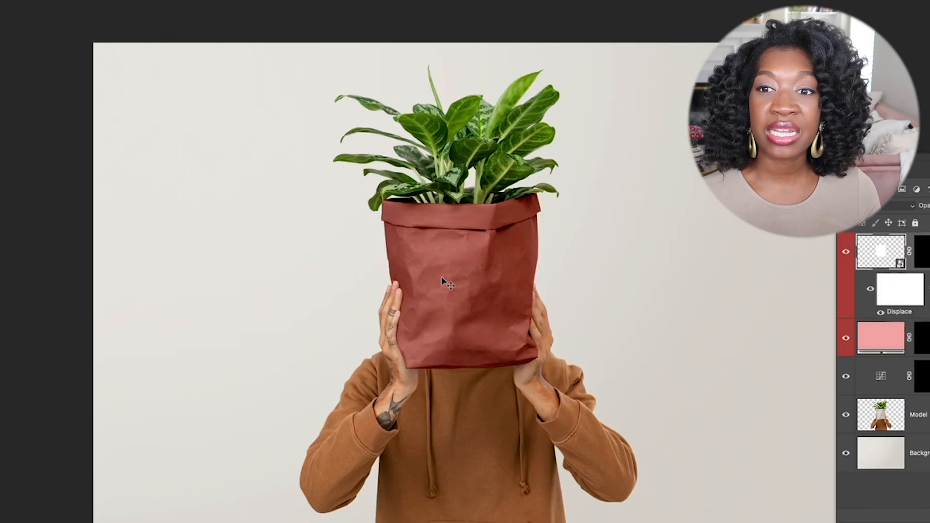
Step: Try to place the pale verde green logo inside the bag mockup's placeholder smart object
key(super+v)
key(Return)
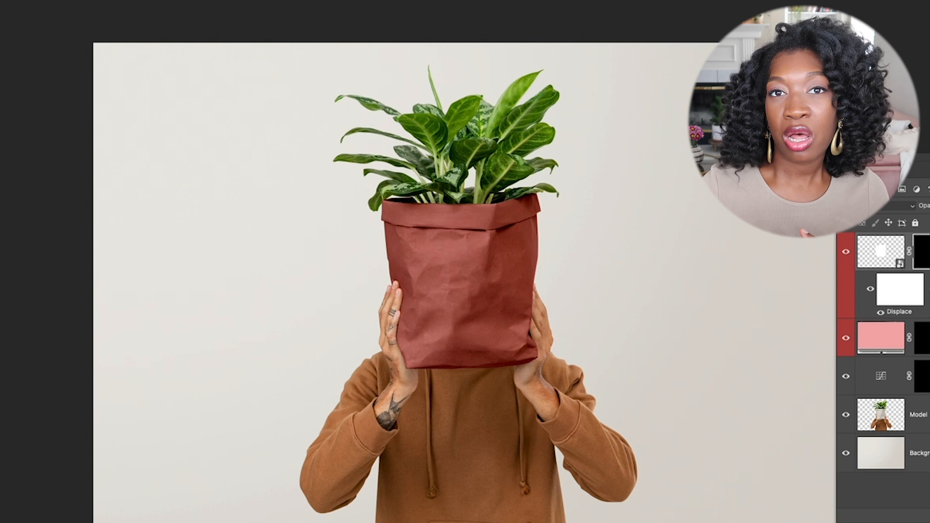
double_click(867, 245)
click(465, 142)
click(458, 313)
key(super+v)
key(Return)
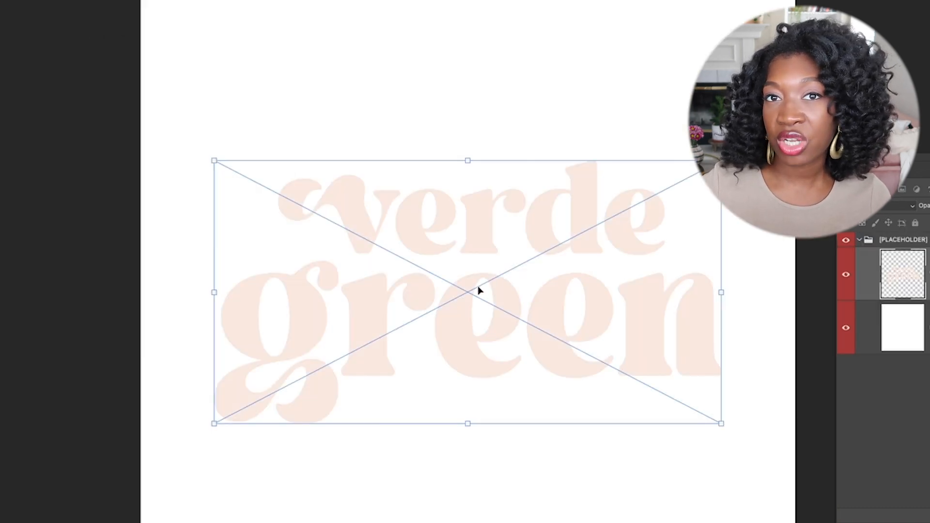
key(Return)
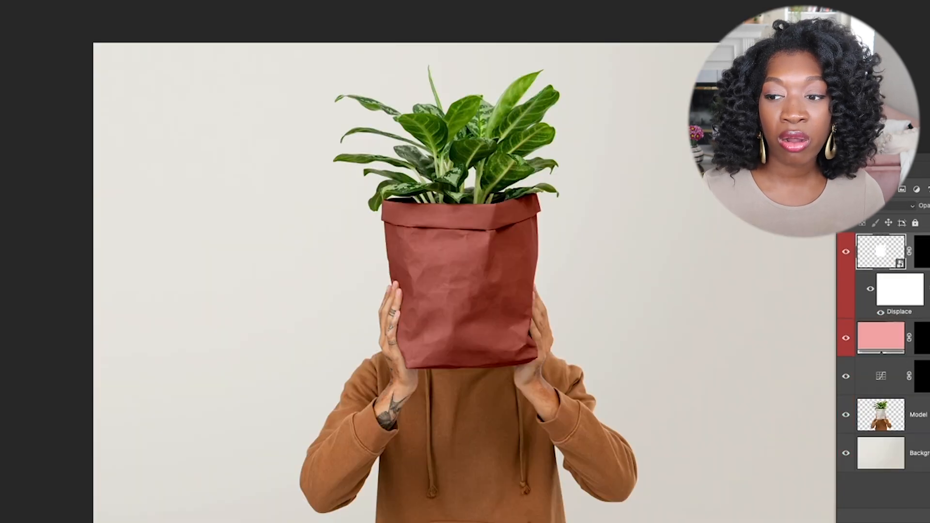
Step: Paste the verde green logo directly onto the bag and set the bag's solid colour fill to green 96ae96
key(super+v)
key(Return)
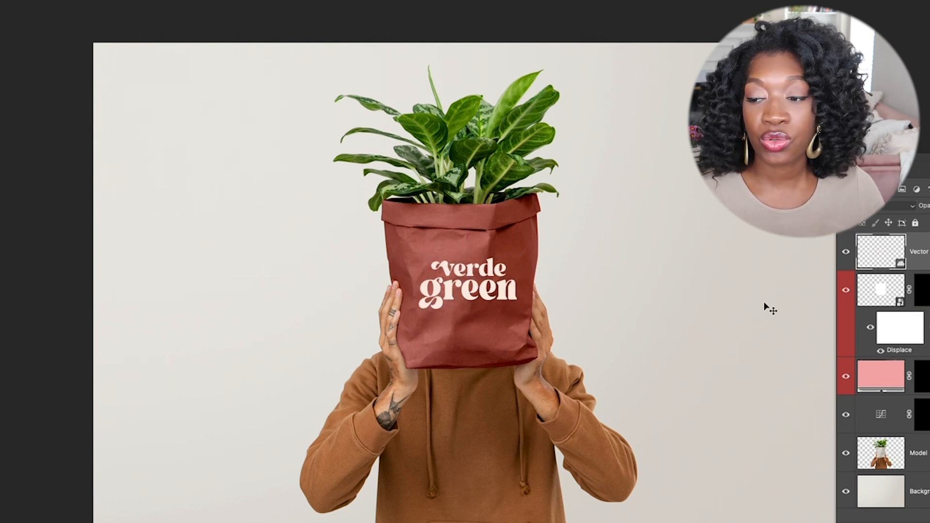
double_click(881, 376)
click(879, 124)
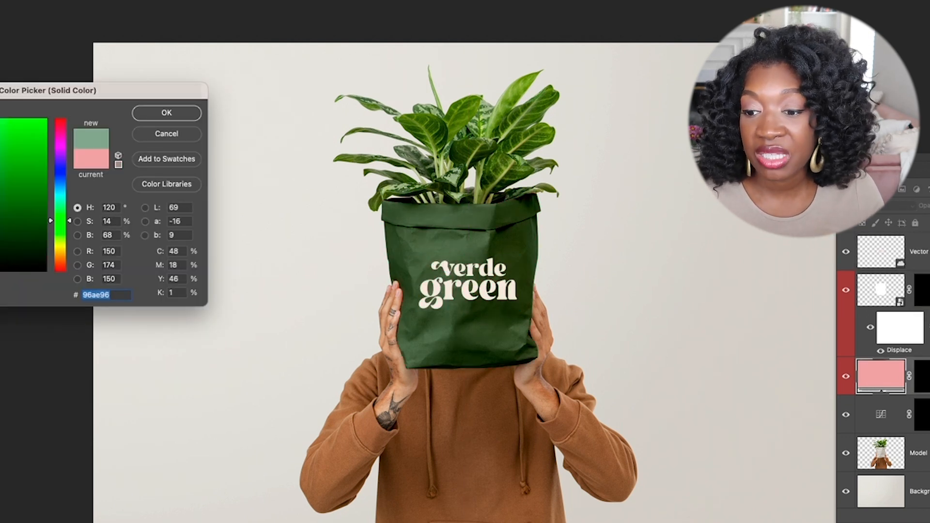
click(166, 114)
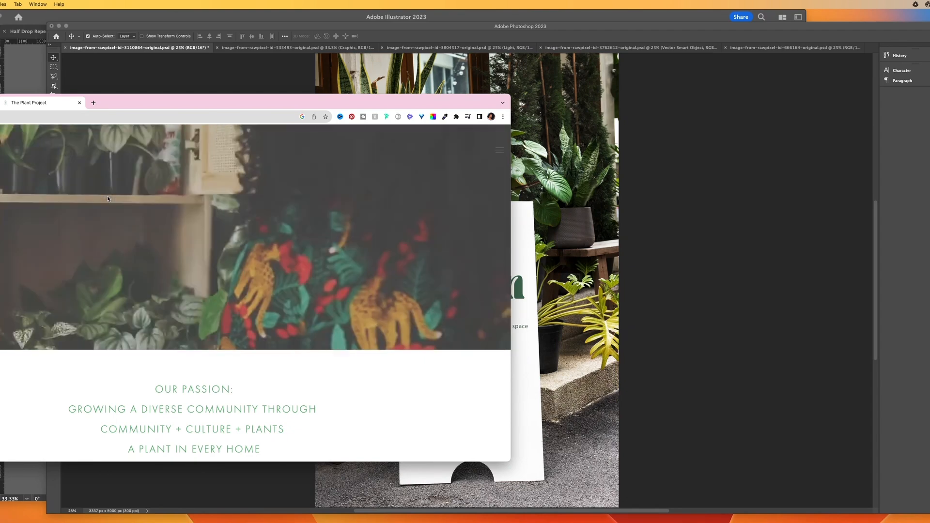
Step: Switch to Photoshop, nudge the sign's tagline and add an hours text line reading "Hours: 9-5" beneath it
key(super+Tab)
click(417, 381)
key(Delete)
drag(471, 326, 466, 326)
key(t)
click(459, 380)
text(Hours)
double_click(726, 357)
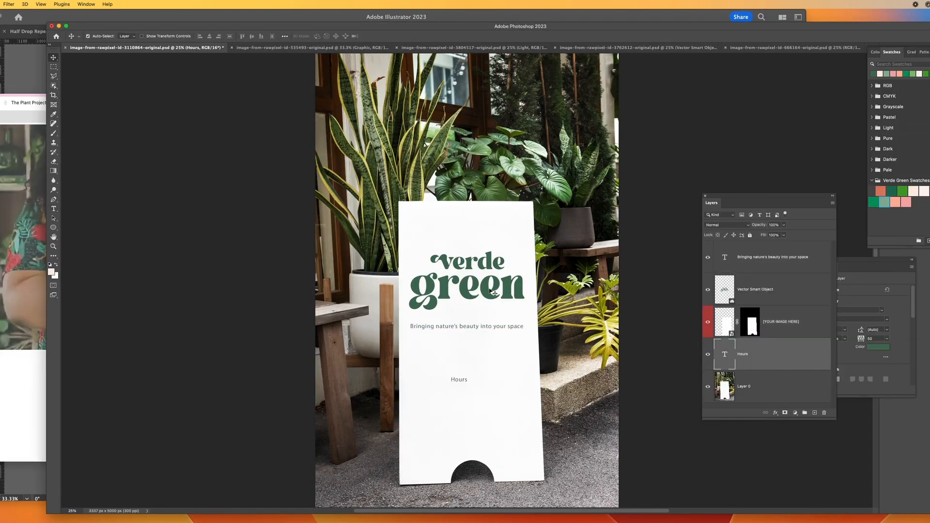
key(super+a)
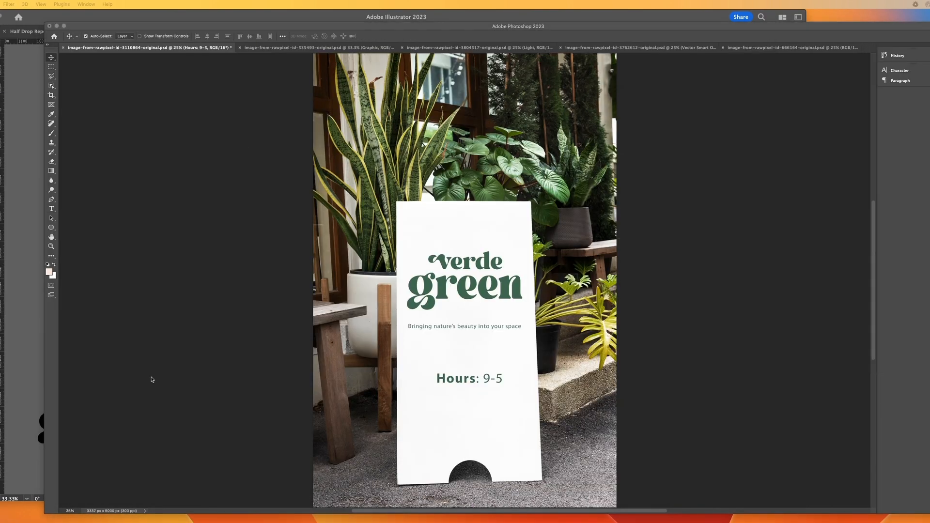
Step: Rewrite the sign's hours text as an "Open" heading above a list of days from "Tuesday: 9-5" to "Sunday"
click(152, 380)
key(t)
drag(437, 379, 474, 382)
text(Open)
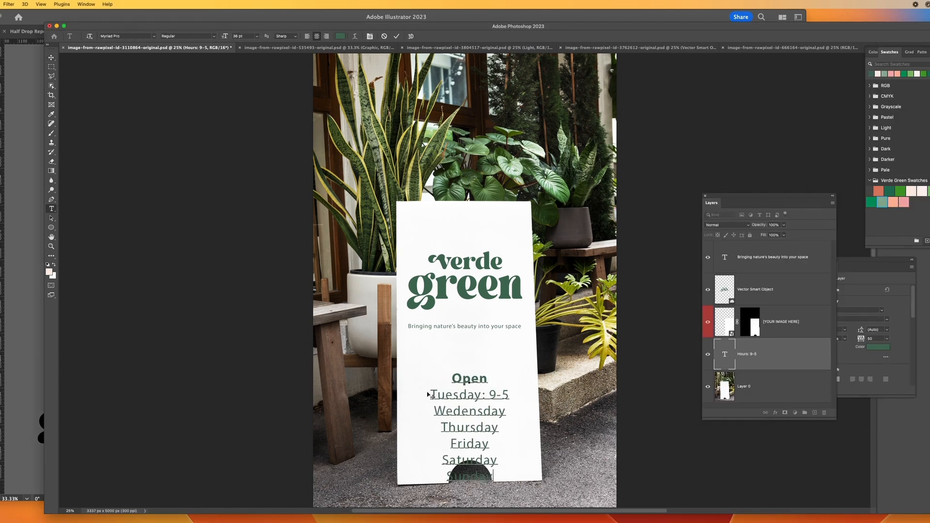
Step: Remove the heading from the day list and scale the list down to fit on the sign below the tagline
double_click(470, 379)
key(BackSpace)
key(super+a)
click(818, 379)
click(51, 57)
click(775, 354)
key(super+t)
drag(485, 415, 448, 360)
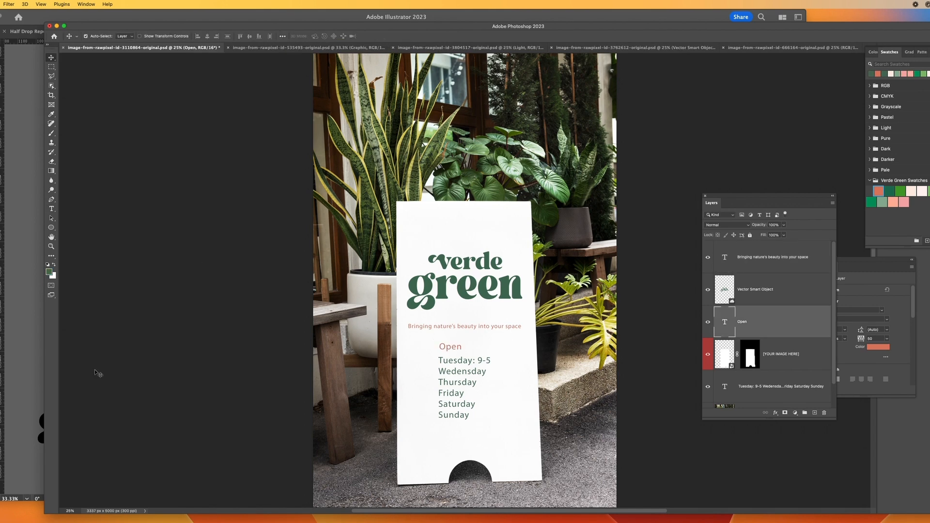
Step: Recolour the heading above the day list dark green and change its text to "HOURS"
click(878, 346)
click(288, 170)
double_click(450, 347)
click(52, 58)
drag(452, 347, 465, 352)
double_click(463, 347)
text(HOURS)
click(55, 57)
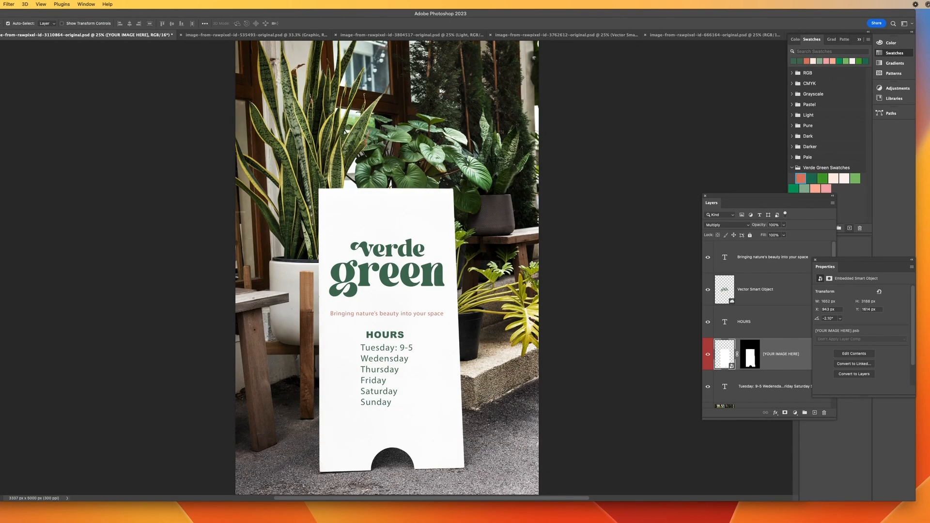
Step: Replace the day list with "Tuesday - Sunday" and place a separate "10am-6pm" line centred beneath it
key(super+a)
key(u)
drag(414, 357, 440, 361)
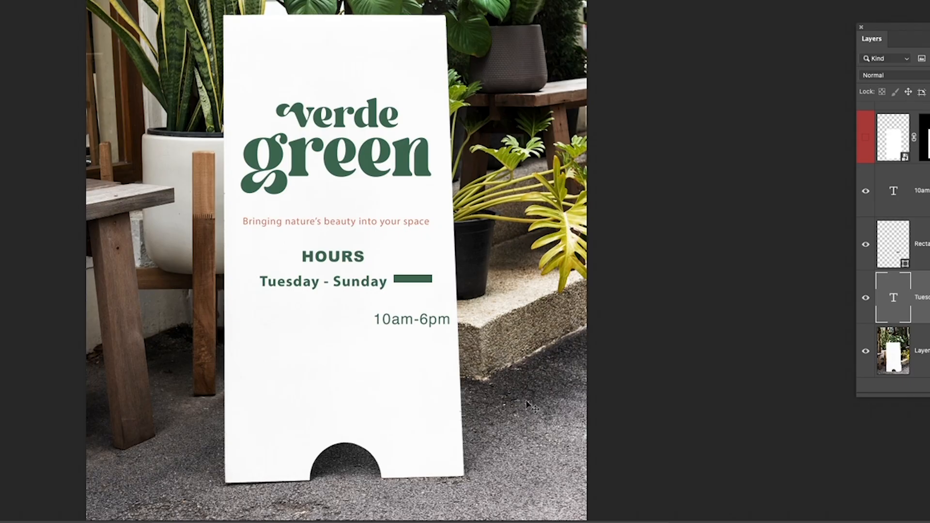
key(Delete)
drag(412, 320, 334, 302)
double_click(333, 301)
Step: Extend the sign's heading to "OPEN HOURS" and adjust the text lines below it
drag(896, 27, 825, 21)
double_click(304, 256)
text(OPEN)
drag(318, 282, 317, 292)
double_click(317, 293)
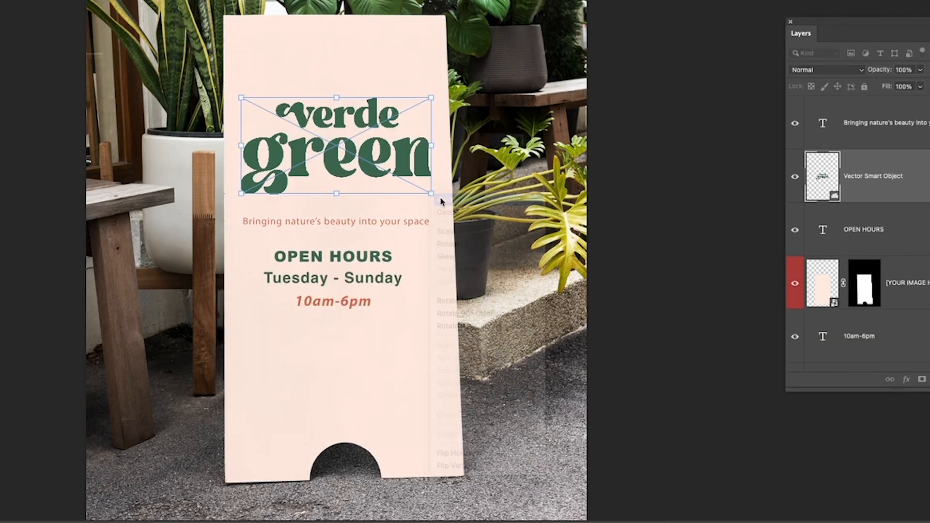
Step: Adjust the verde green logo on the sign with a free transform
drag(442, 193, 438, 180)
key(Return)
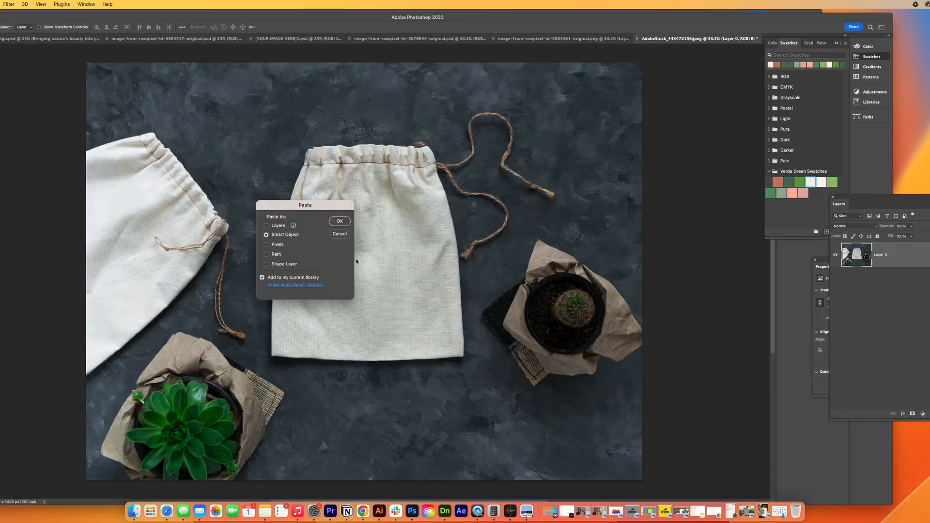
Step: Paste the green verde green logo as a Smart Object and position it in the middle of the drawstring bag
key(Return)
drag(374, 254, 374, 271)
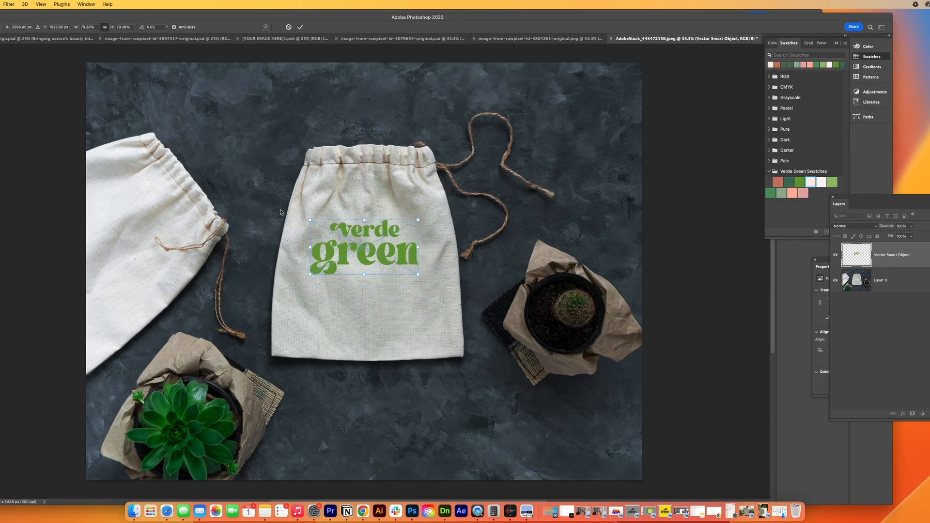
key(super+Tab)
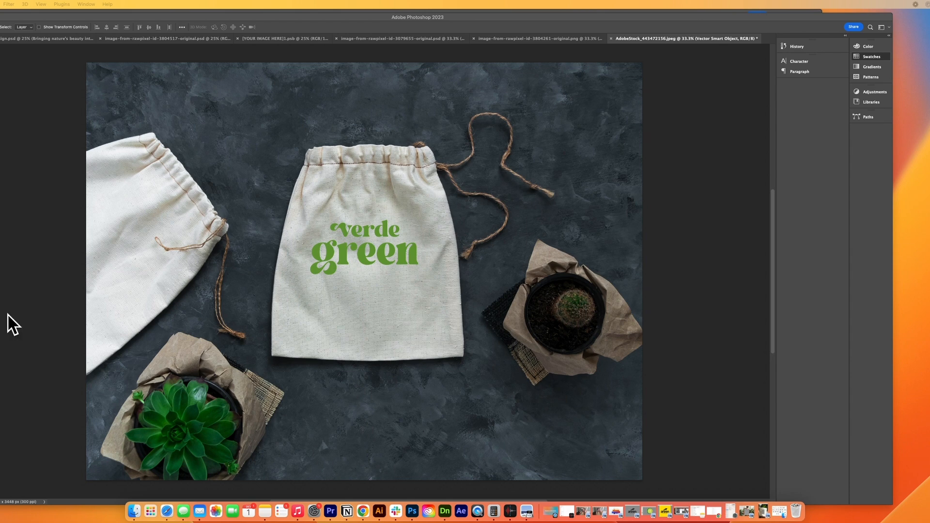
key(super+Tab)
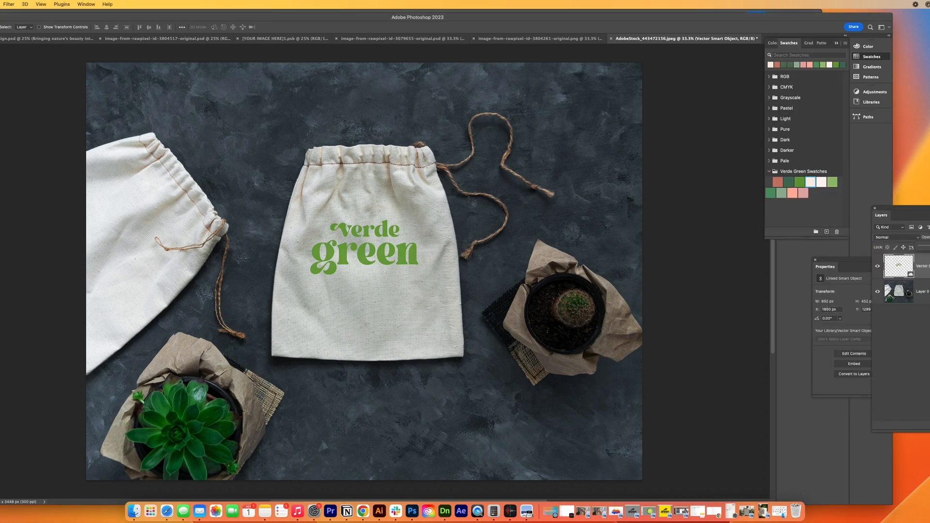
click(921, 292)
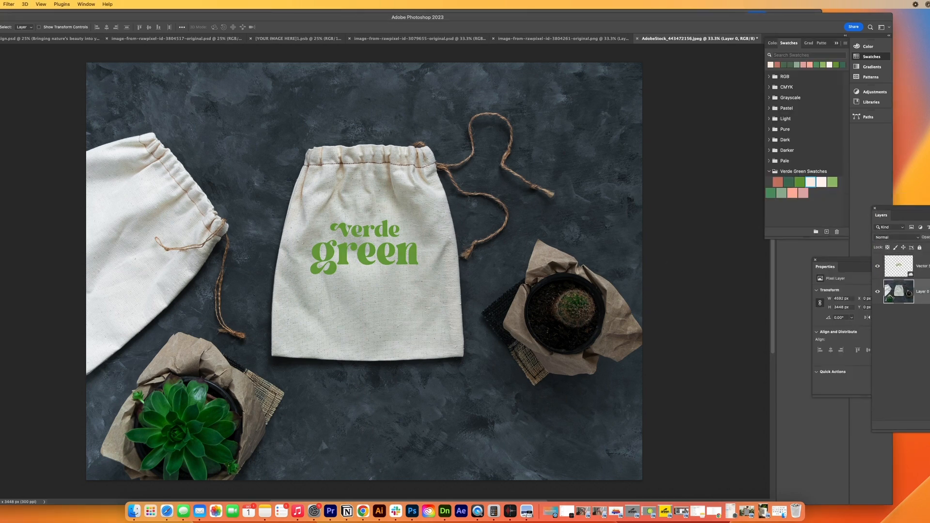
key(super+Tab)
key(super+Tab)
click(918, 266)
click(921, 292)
key(super+Tab)
key(super+Tab)
right_click(918, 265)
click(1, 4)
click(5, 129)
click(1, 4)
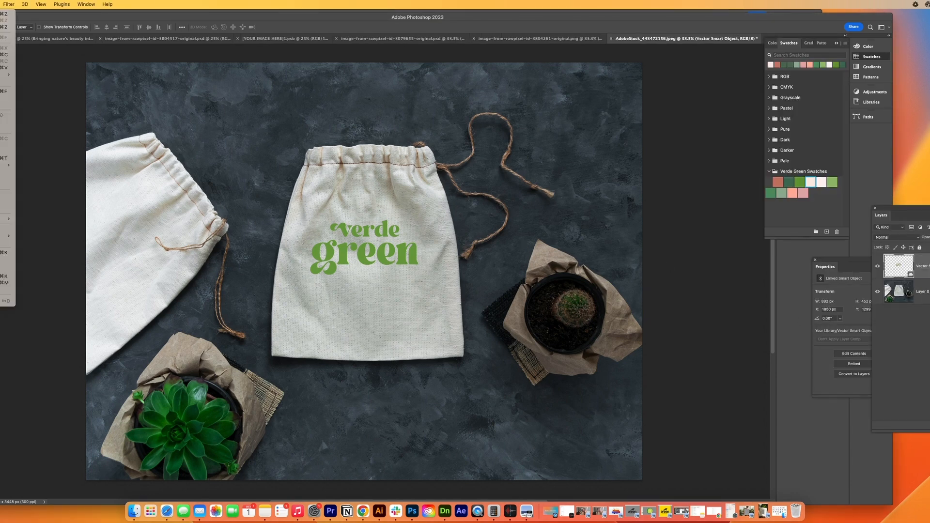
click(1, 5)
mouse_move(7, 165)
key(super+Tab)
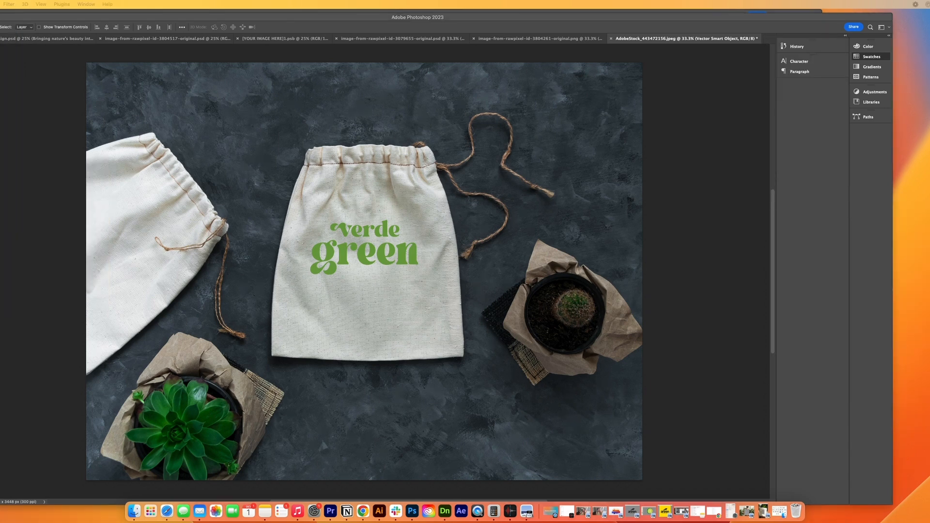
Step: Transform the verde green logo so it fits the drawstring bag's fabric
click(1, 4)
click(28, 188)
key(Return)
click(1, 4)
mouse_move(5, 165)
click(28, 210)
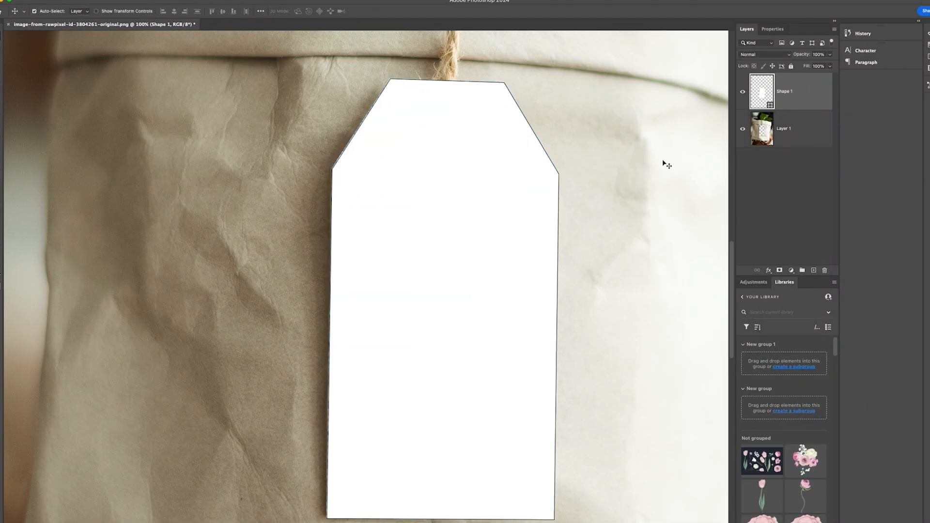
click(834, 29)
click(746, 29)
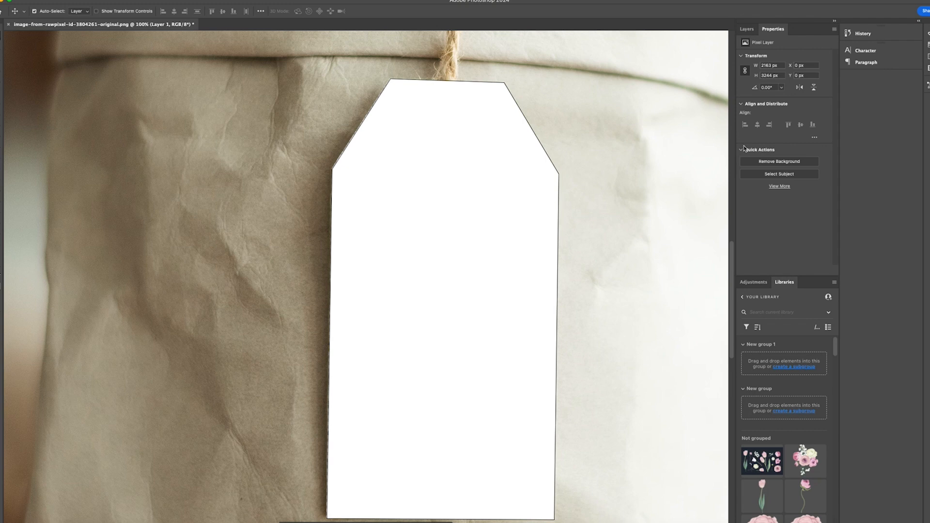
click(746, 29)
click(834, 29)
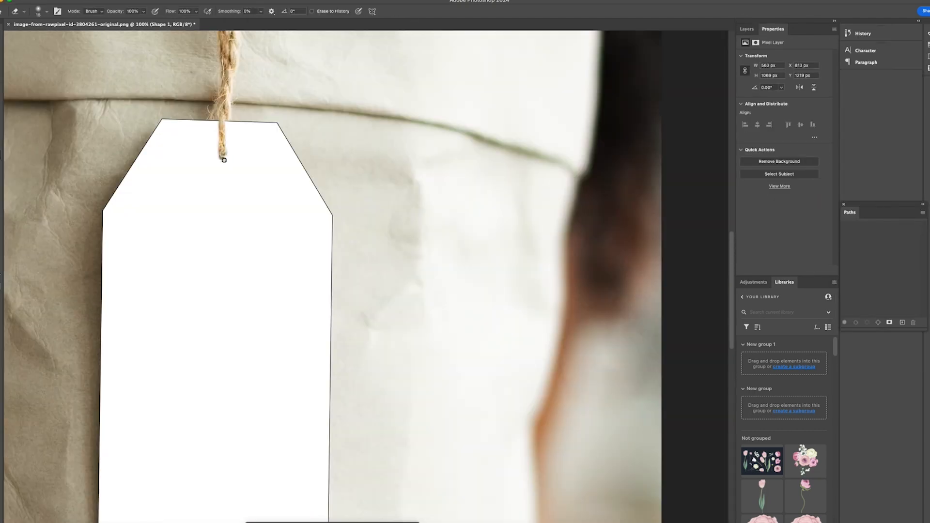
Step: Erase the white tag shape over the twine and its hole, and set the shape layer's opacity to 100%
drag(218, 123, 231, 169)
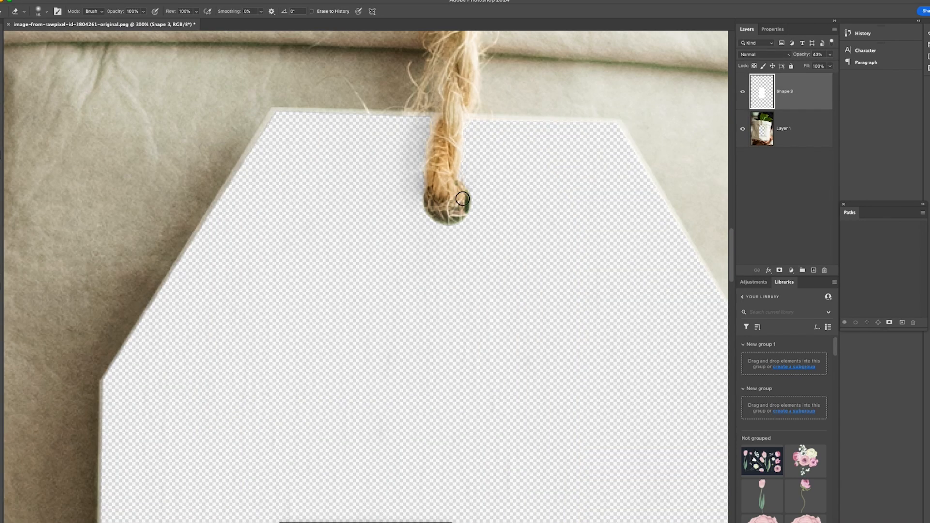
drag(804, 64, 826, 69)
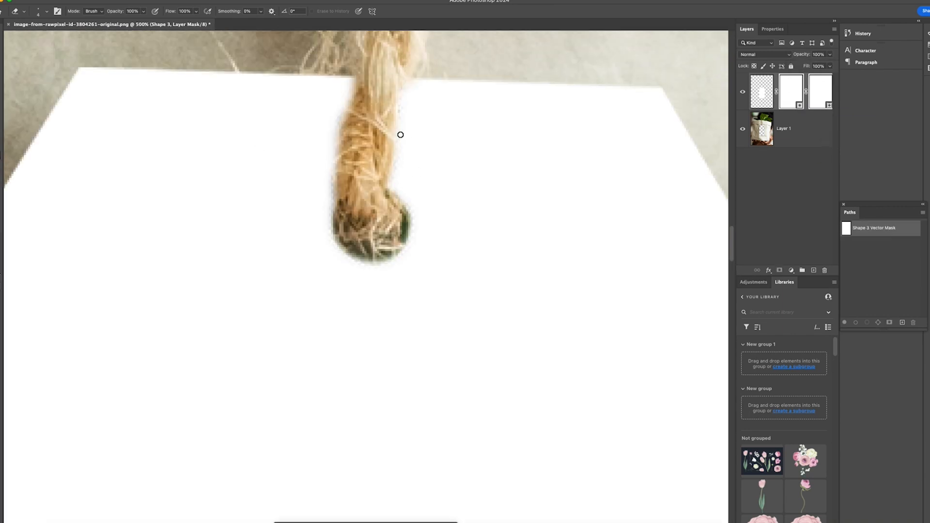
mouse_move(387, 218)
mouse_down()
mouse_move(413, 197)
mouse_move(419, 228)
mouse_up()
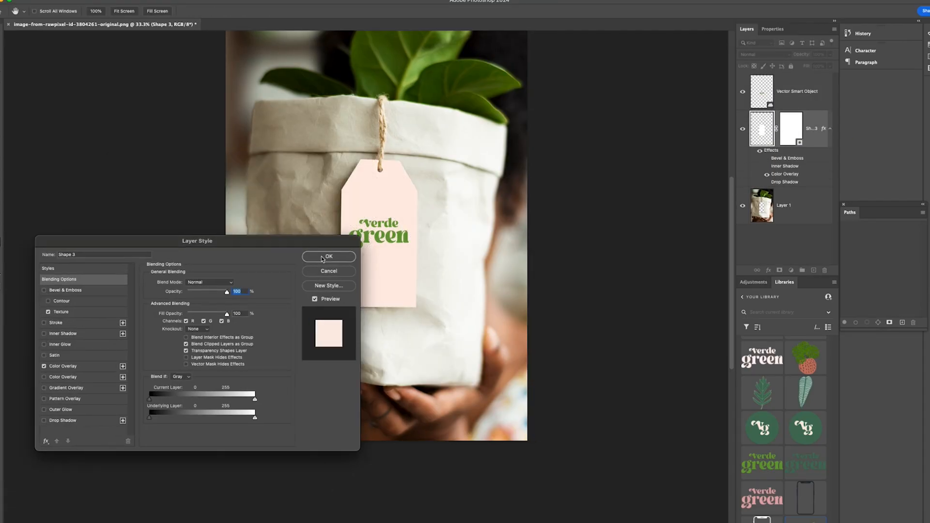
Step: Apply a pale pink Color Overlay to the tag shape
click(323, 258)
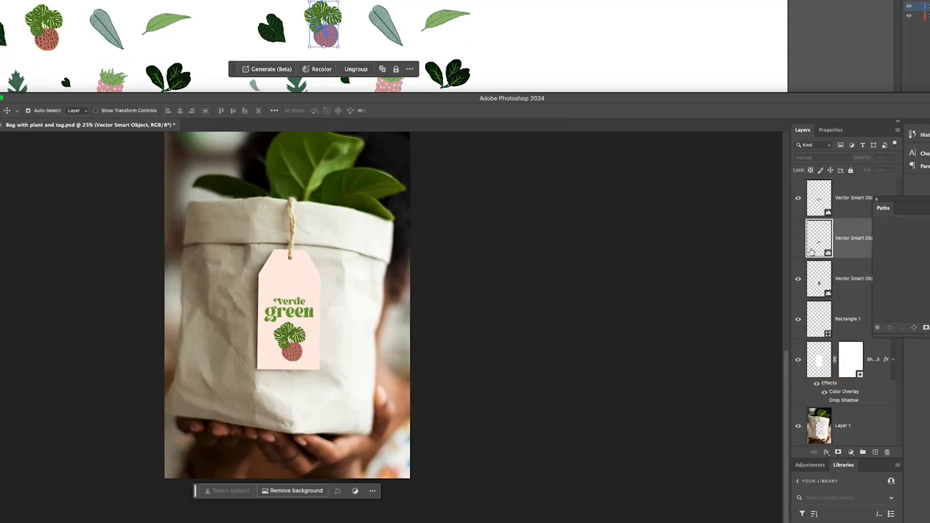
Step: Move the verde green logo slightly higher on the tag, above the potted plant illustration
click(817, 202)
key(super+t)
drag(290, 311, 290, 298)
key(Return)
Step: Save the finished plant bag and tag mockup as a file and export it as an image
key(super+shift+s)
click(669, 242)
click(492, 235)
key(super+alt+shift+w)
click(668, 243)
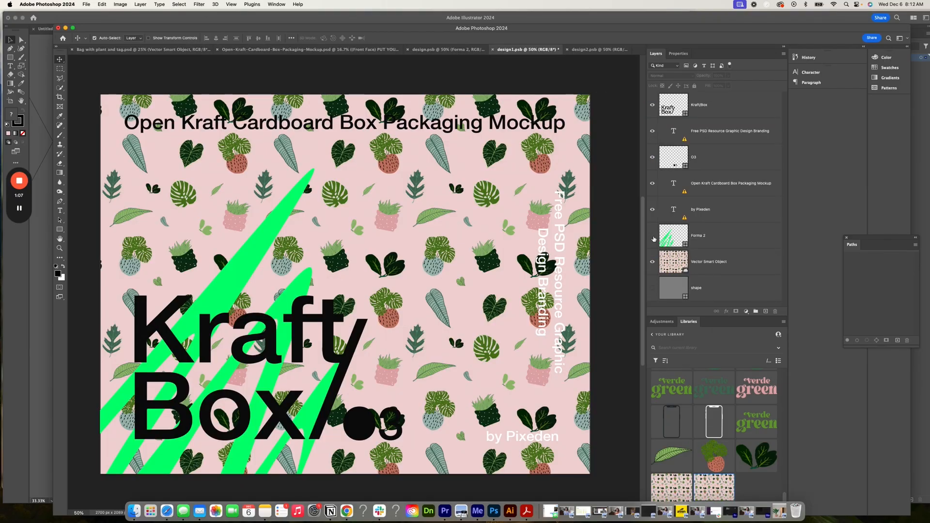
Step: Hide the sample layers over the plant pattern, including Kraft/Box, Open Kraft Cardboard Box Packaging Mockup, Free PSD Resource and by Pixeden
click(652, 261)
click(652, 104)
click(652, 183)
click(649, 133)
click(652, 209)
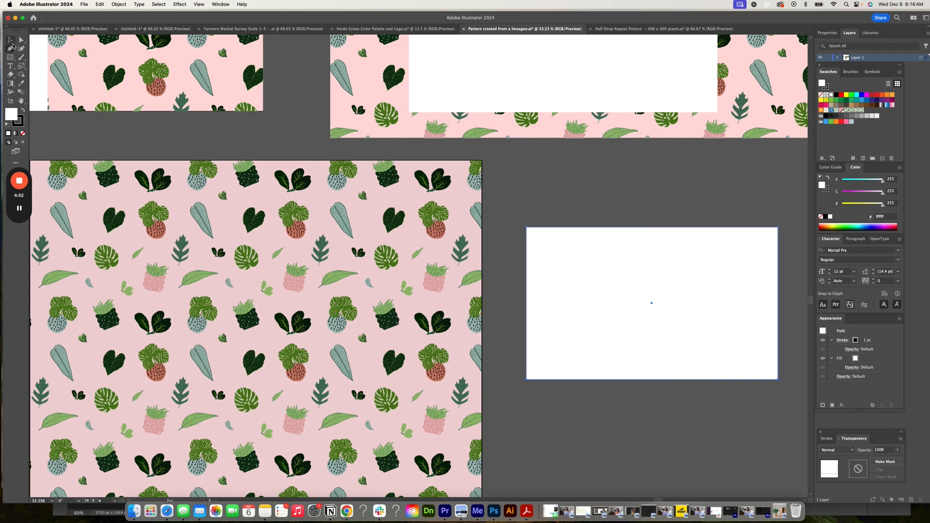
Step: In Illustrator, add an inset border with a green 457159 stroke to the white card and centre the verde green logo inside it
drag(661, 270, 664, 277)
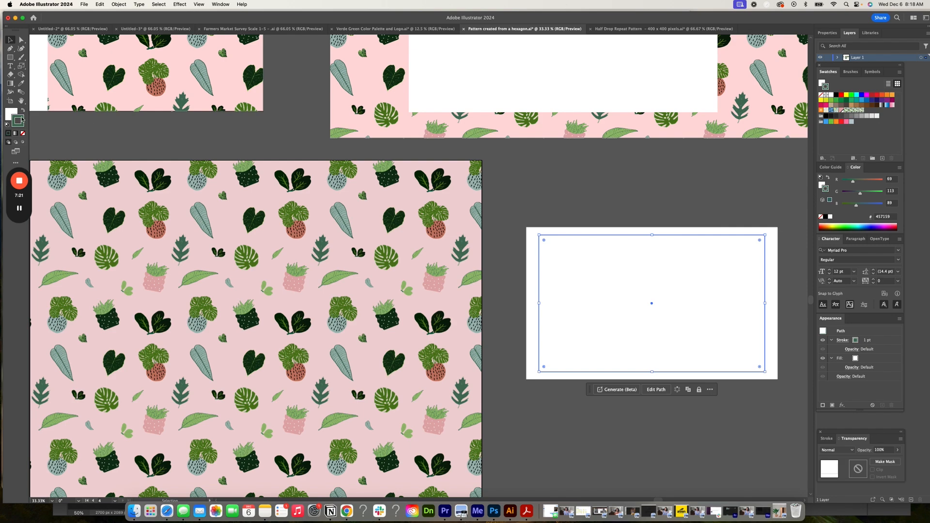
click(373, 146)
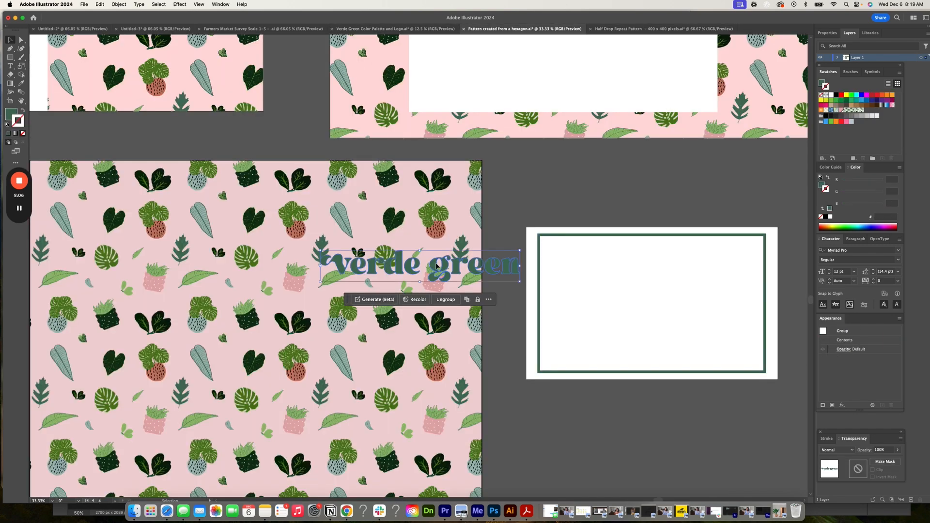
drag(426, 264, 652, 298)
Step: Bring up the Verde Green Color Palette and Logo document
click(378, 29)
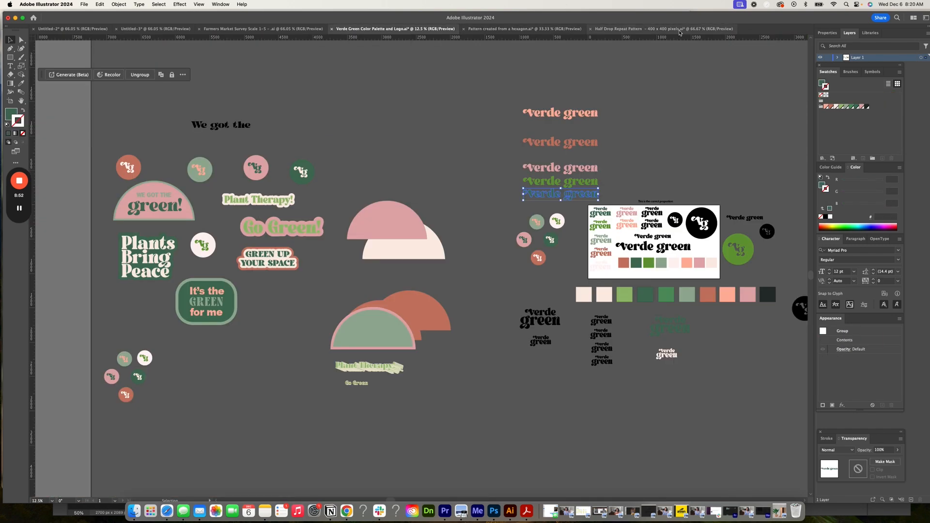